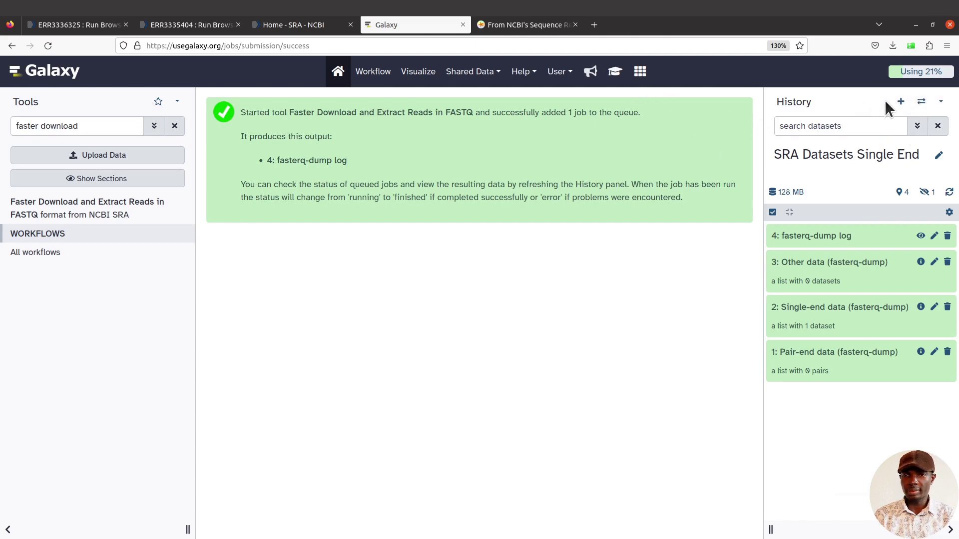
Create a new history and name it "SRA Datasets Paired-End"
left_click(902, 103)
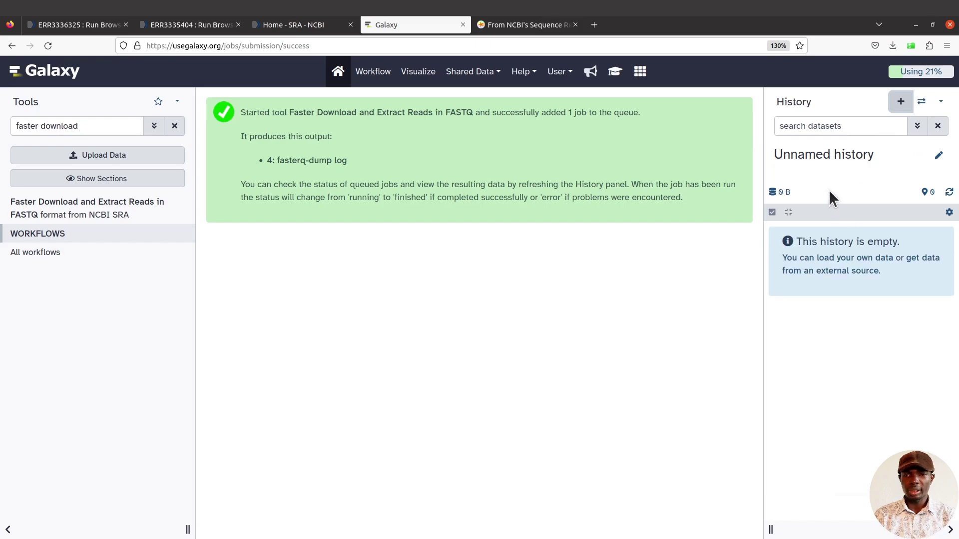
left_click(939, 156)
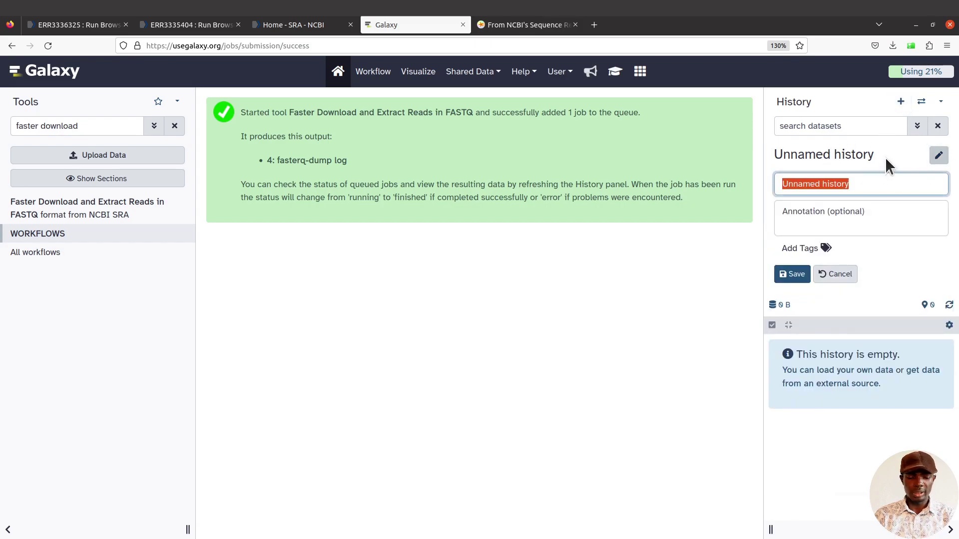
type("SSRA")
key("BackSpace")
key("BackSpace")
key("BackSpace")
type("RA Dataset")
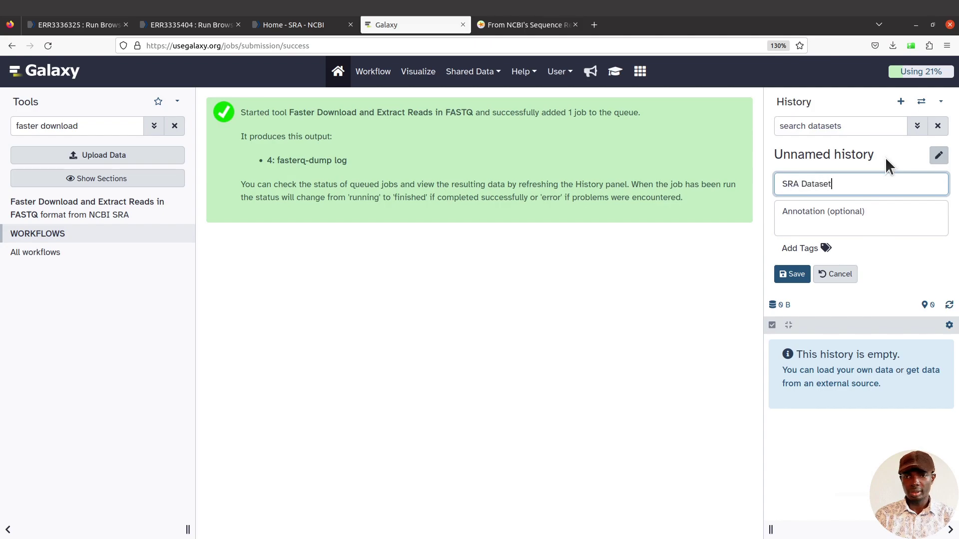
type("s Paired-End")
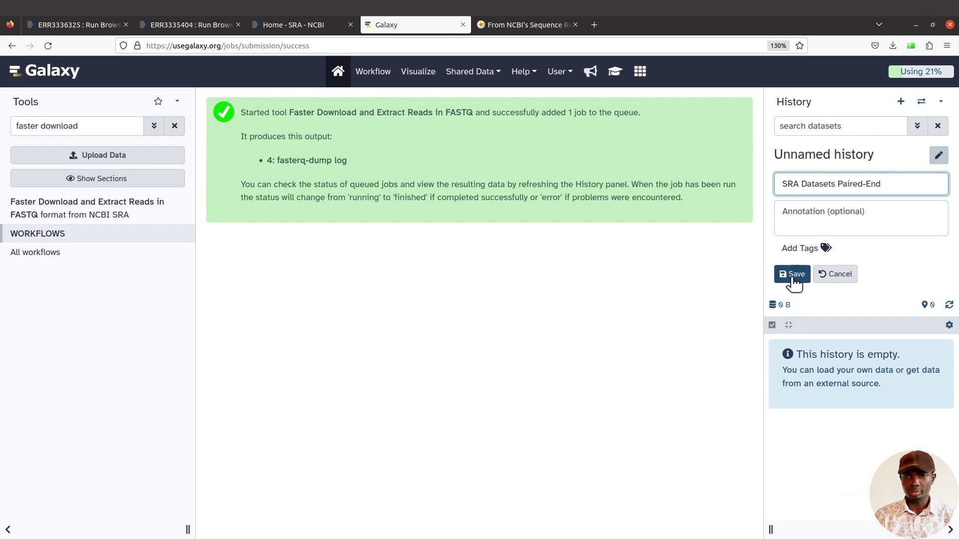
left_click(782, 281)
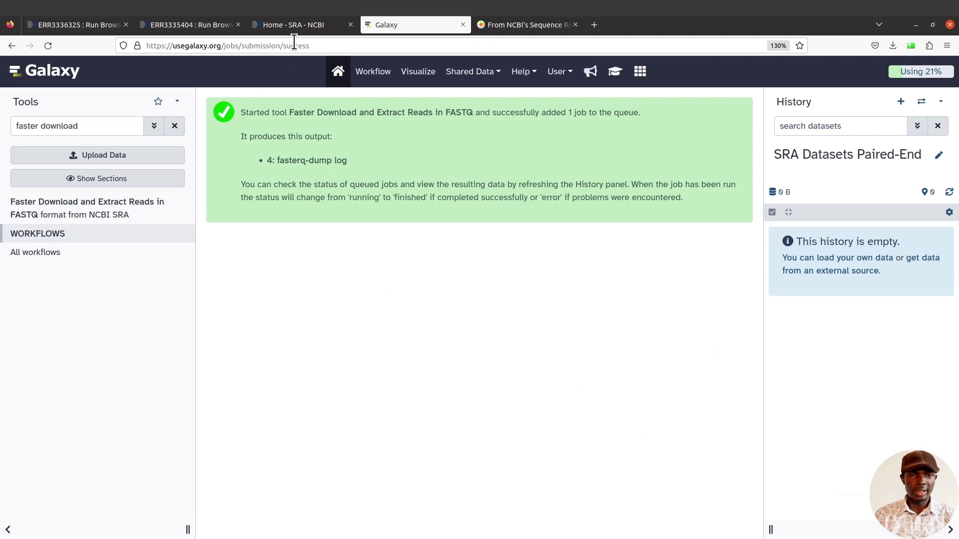
Compare the NCBI SRA run pages for ERR3336325 and ERR3335404, examining the metadata, archive data and original FASTQ files
left_click(89, 28)
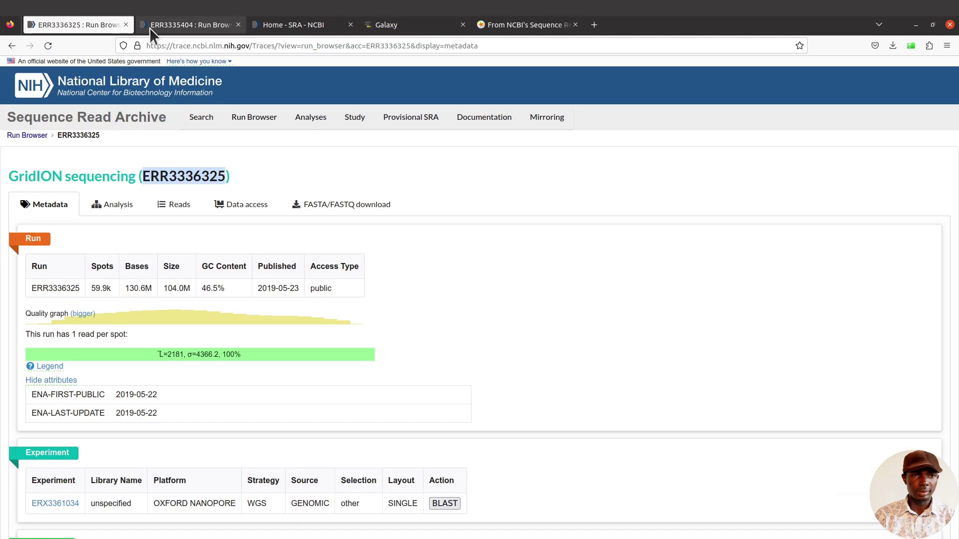
left_click(165, 29)
scroll(372, 186, "up", 2)
scroll(370, 183, "up", 2)
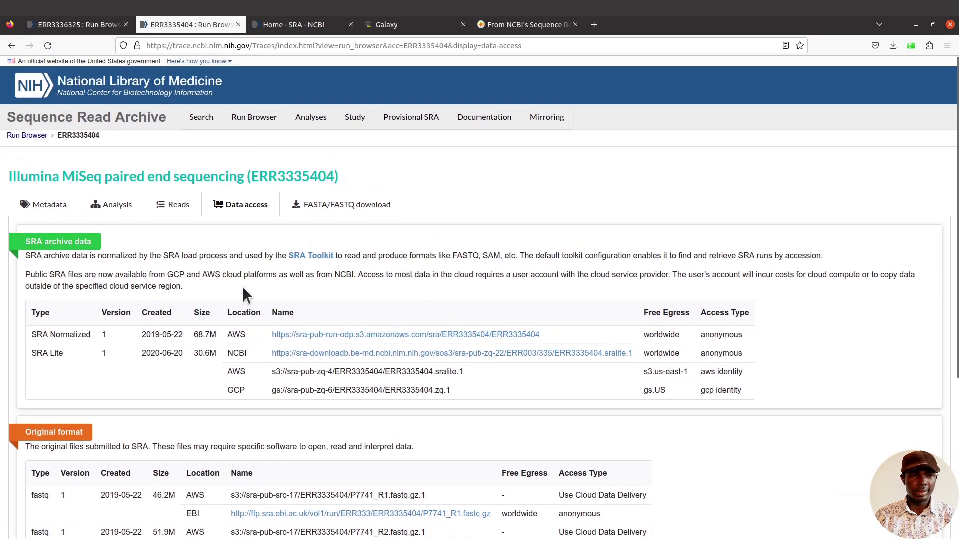
scroll(257, 312, "down", 3)
scroll(224, 275, "up", 3)
scroll(299, 300, "down", 4)
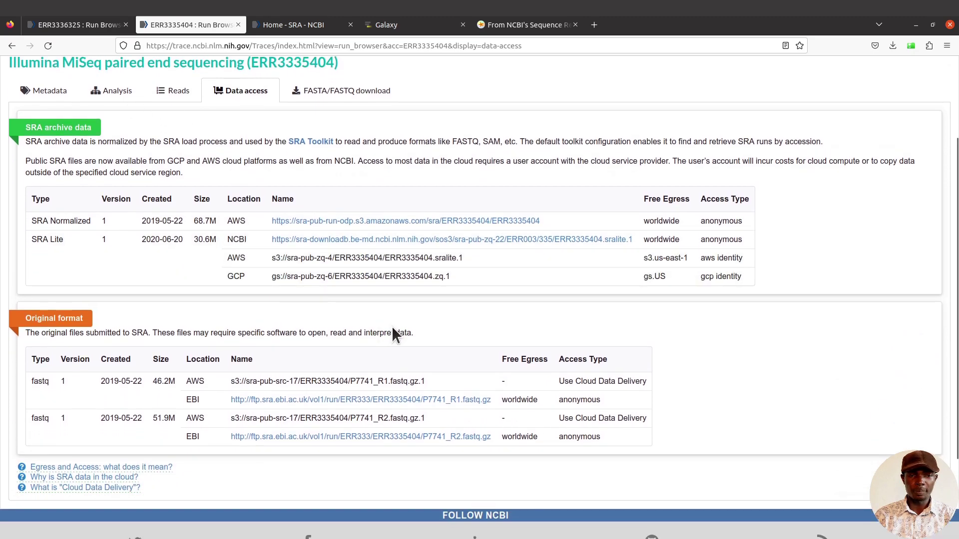
scroll(280, 210, "up", 4)
left_click(89, 27)
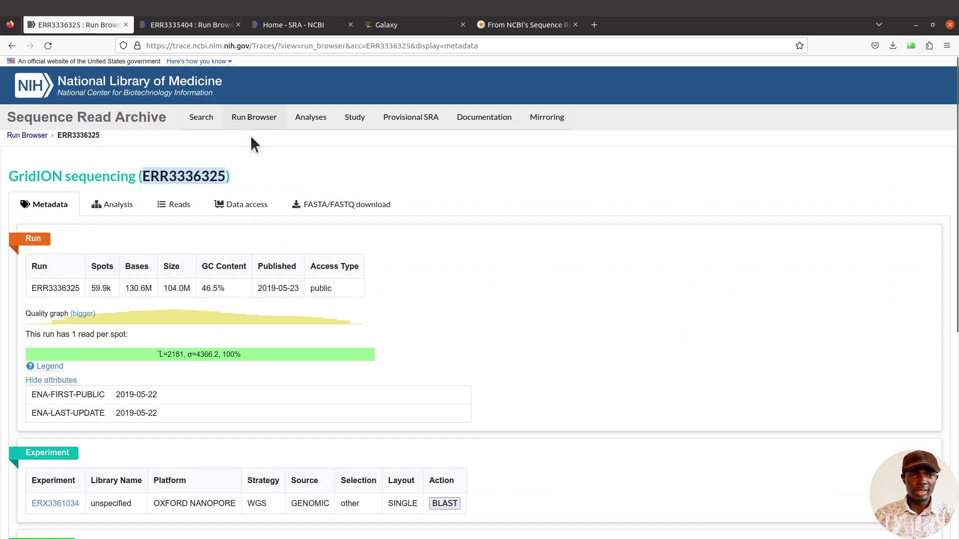
scroll(259, 380, "down", 2)
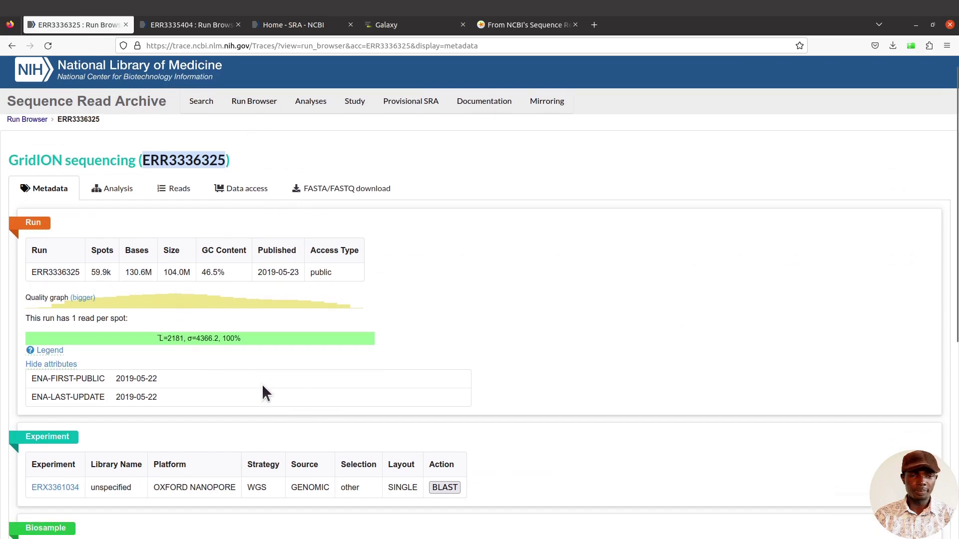
left_click(186, 32)
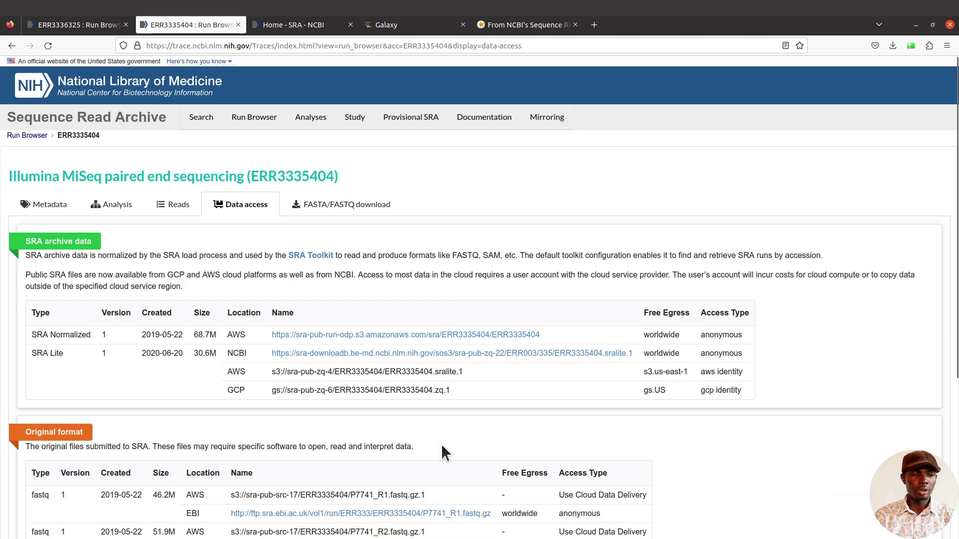
scroll(502, 378, "down", 2)
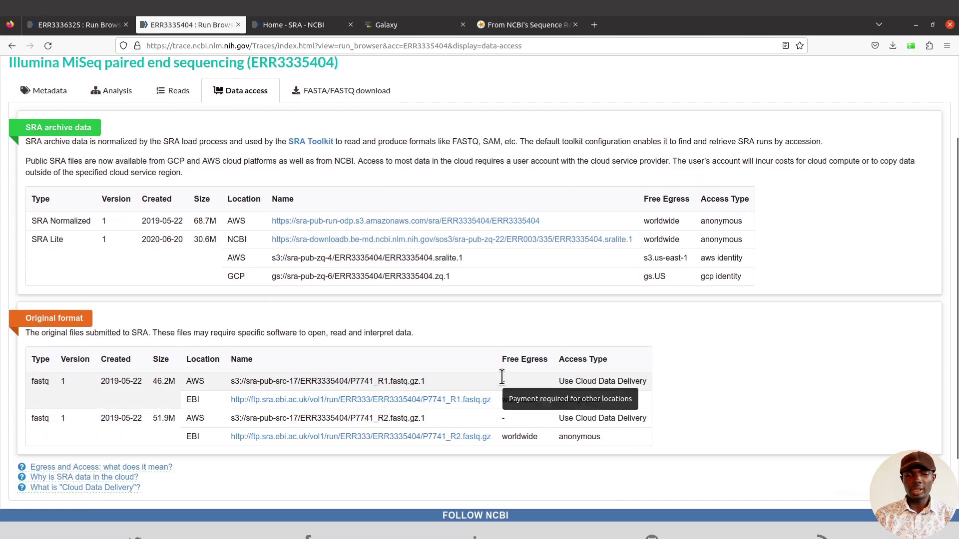
scroll(328, 309, "up", 2)
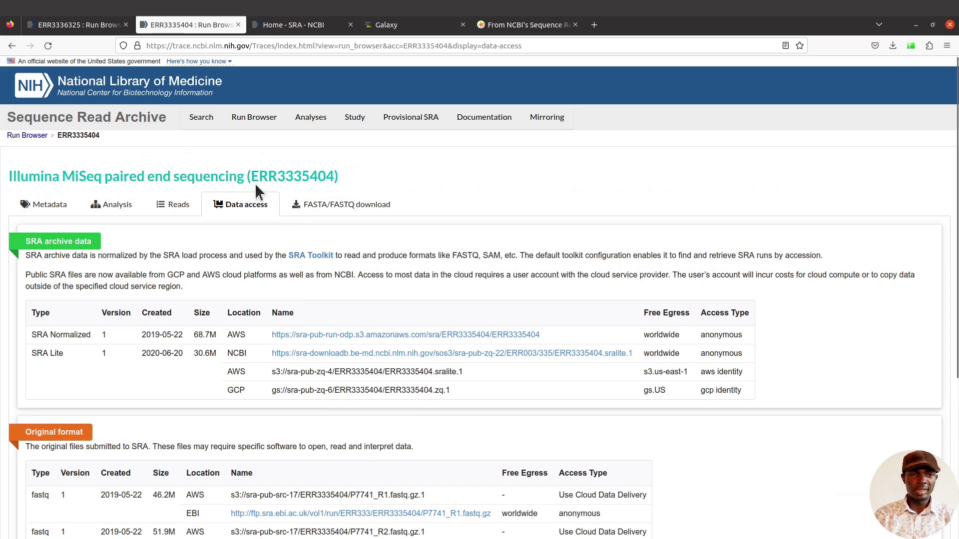
Copy the accession ERR3335404 from the heading of the Illumina MiSeq paired end sequencing run page
left_click_drag(250, 178, 334, 177)
right_click(318, 177)
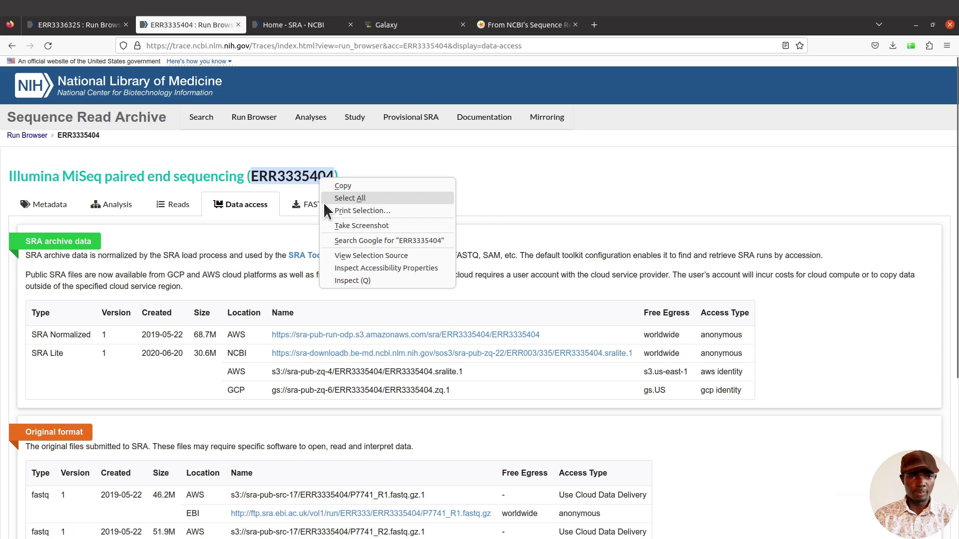
left_click(349, 187)
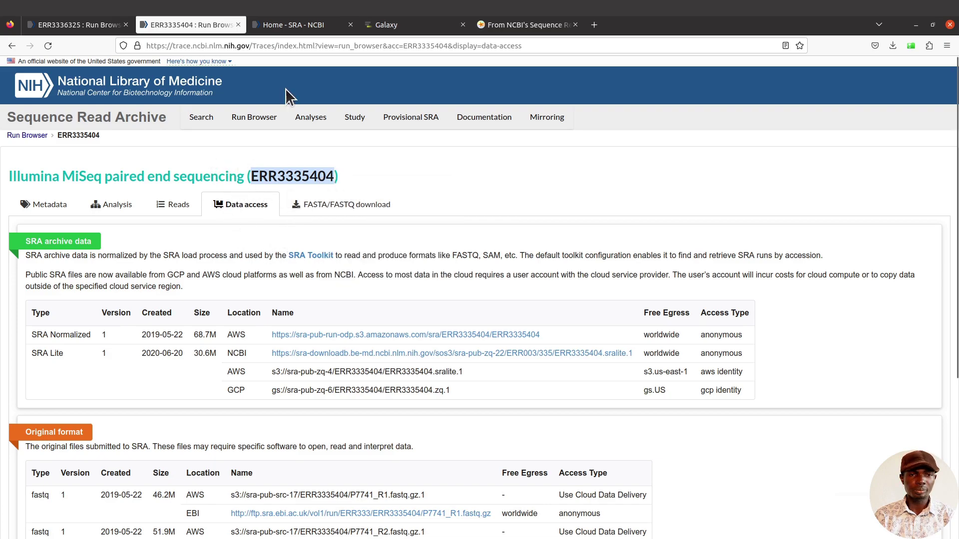
left_click_drag(257, 180, 332, 176)
key("ctrl+c")
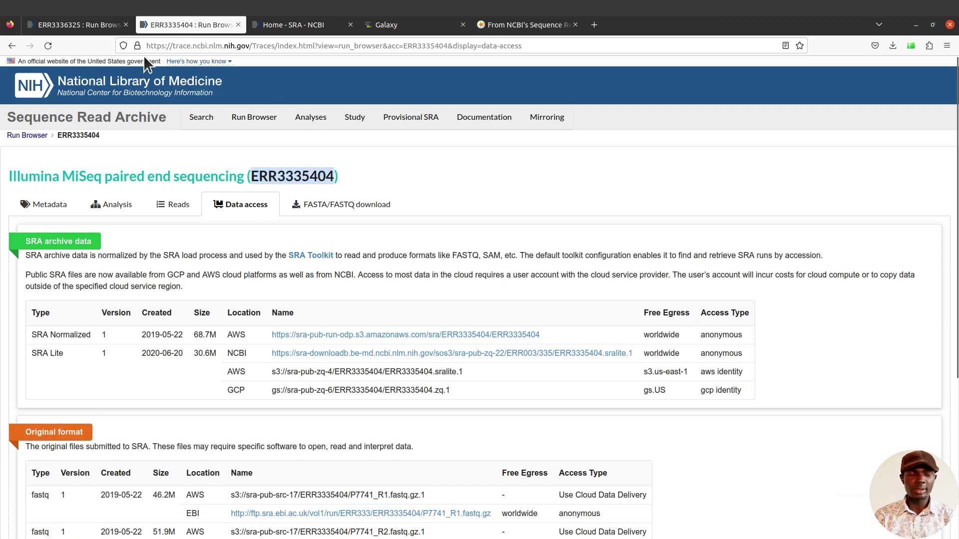
right_click(309, 176)
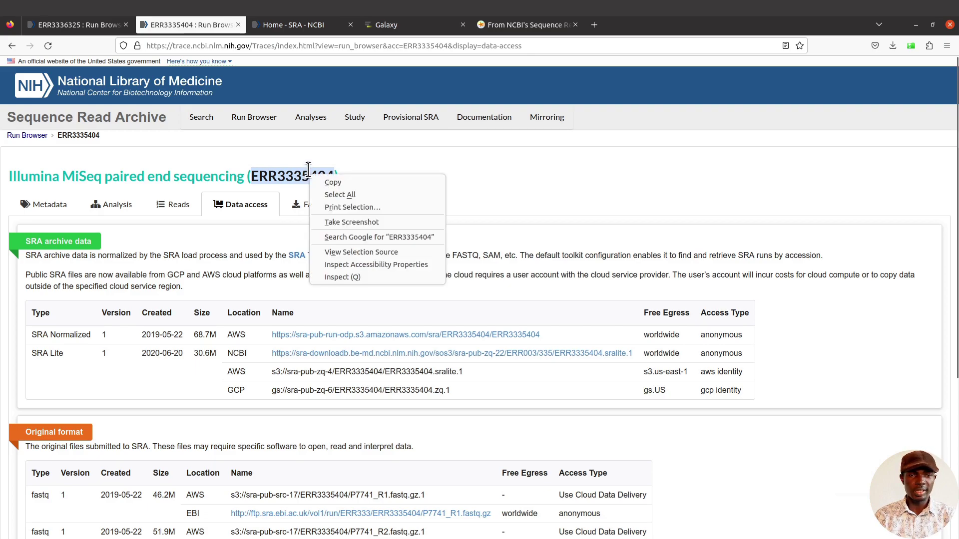
left_click(332, 179)
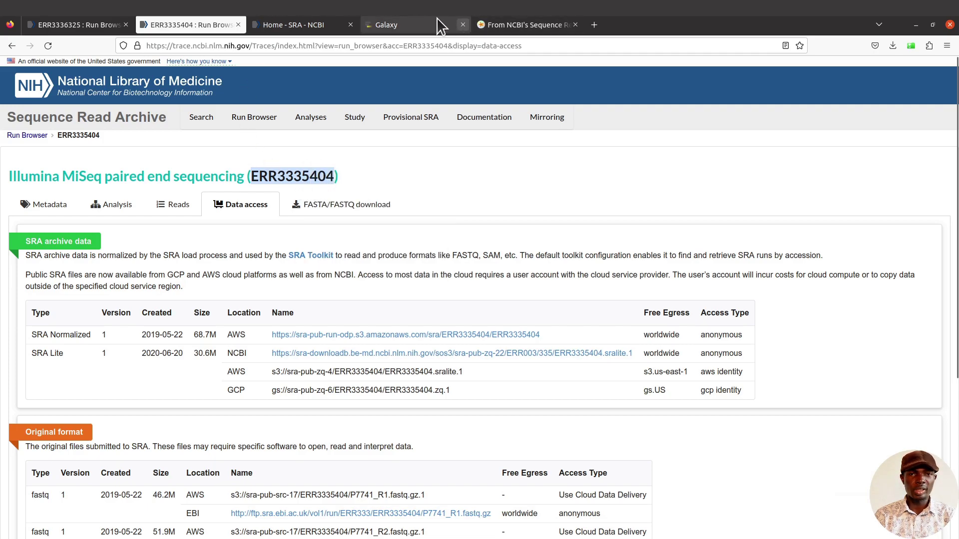
Switch to Galaxy, search the tools for "faster download" and open Faster Download and Extract Reads in FASTQ
left_click(403, 23)
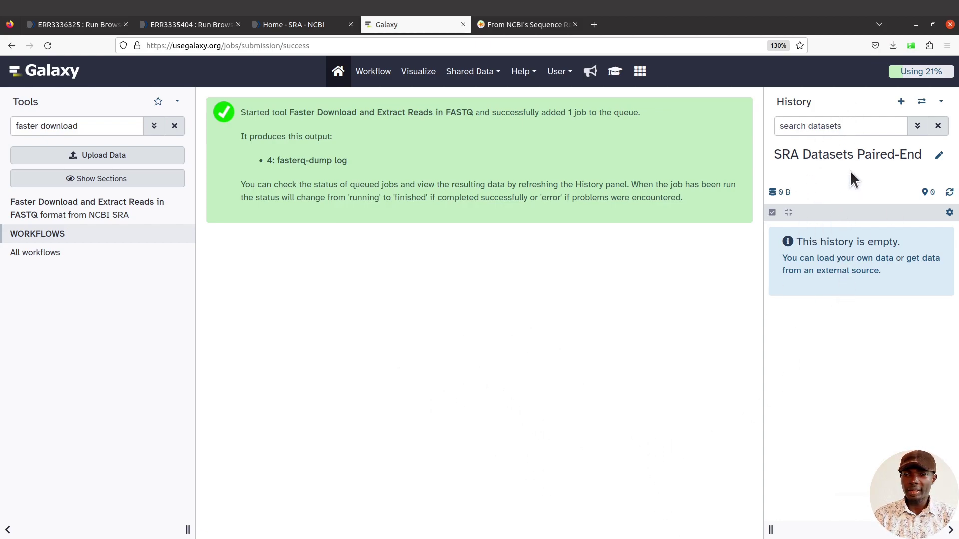
left_click(100, 127)
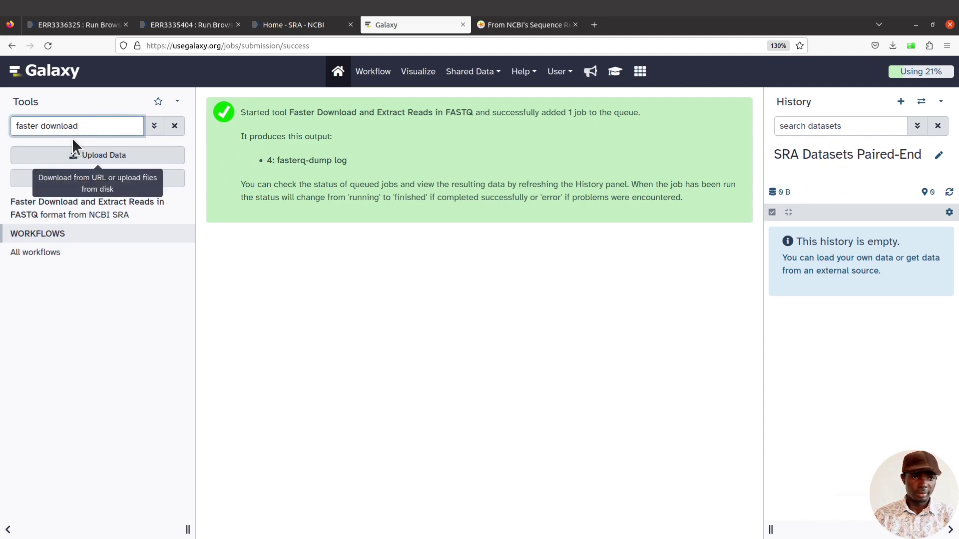
triple_click(100, 129)
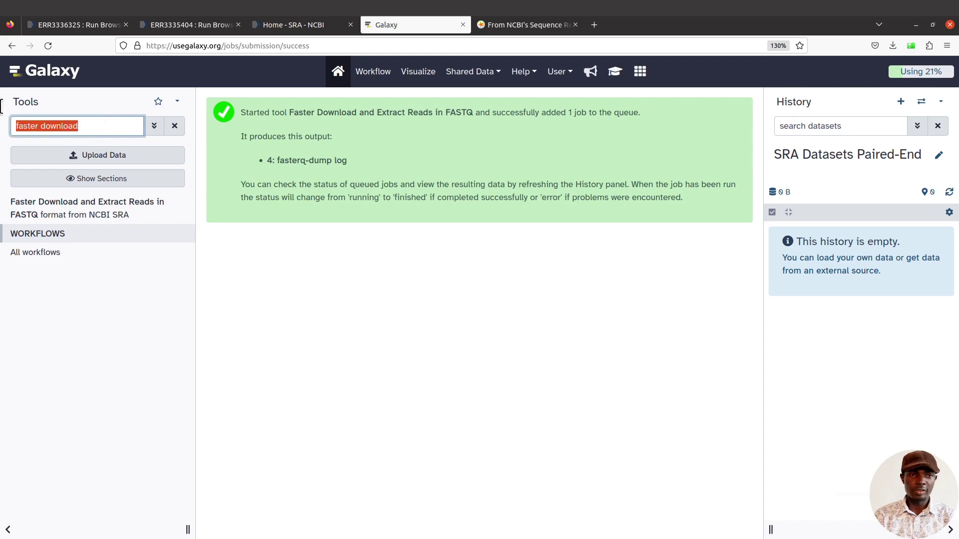
key("BackSpace")
type("sra")
key("BackSpace")
key("BackSpace")
key("BackSpace")
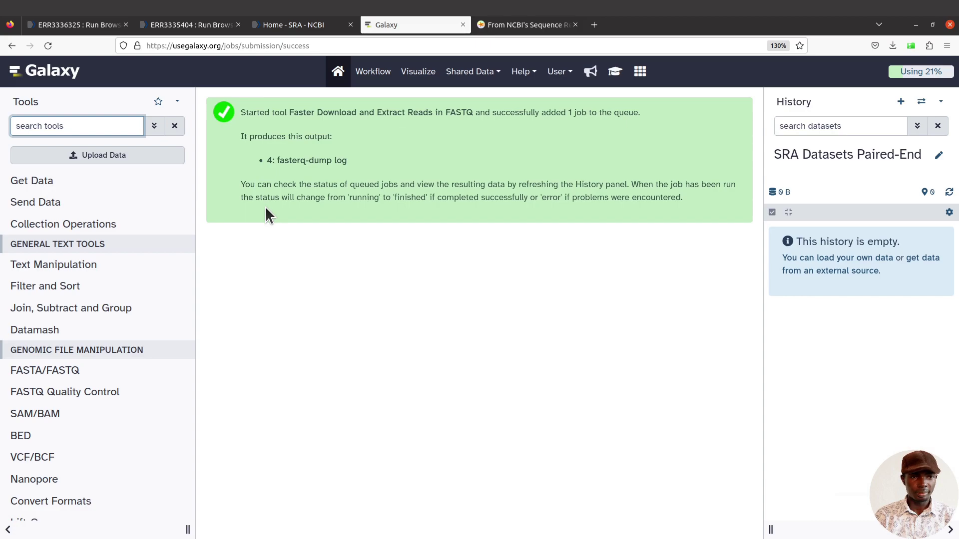
type("faster downloa")
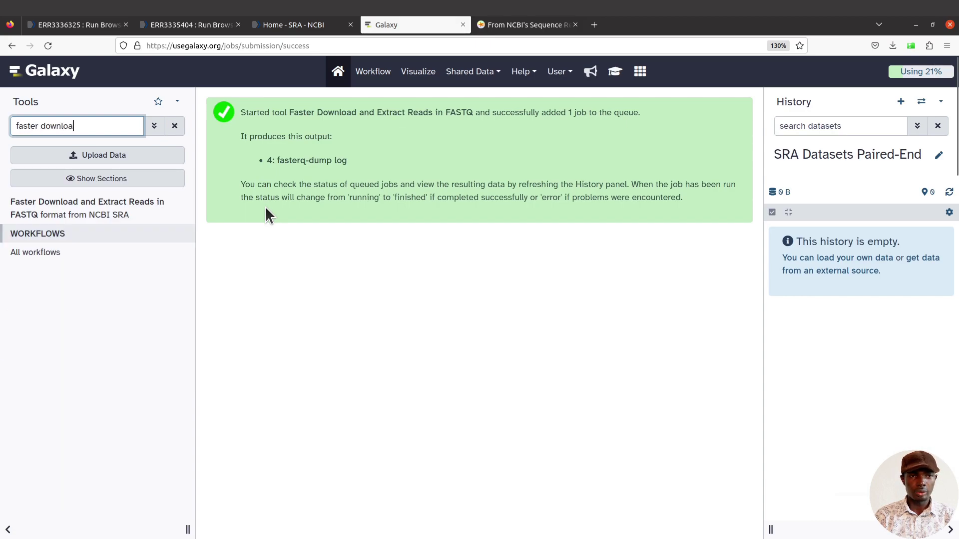
type("d")
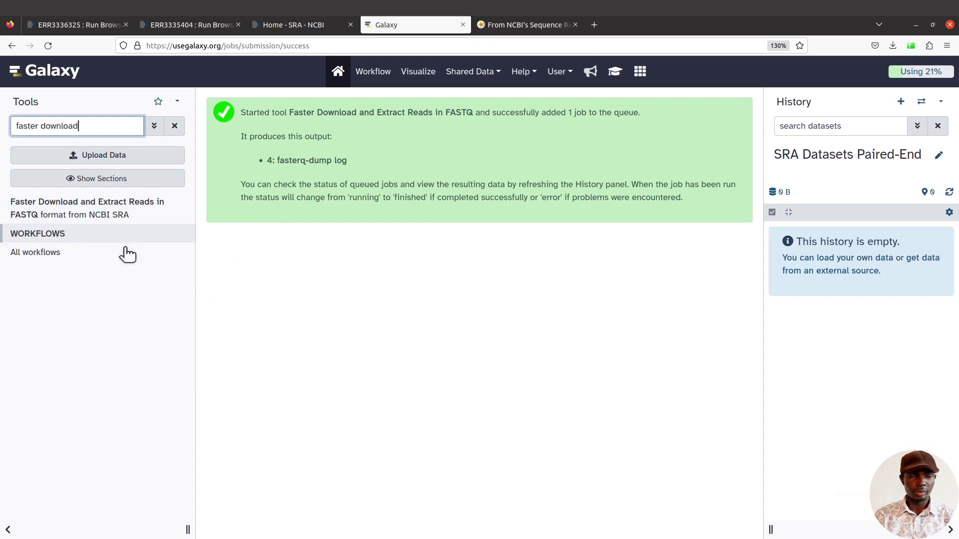
left_click(56, 212)
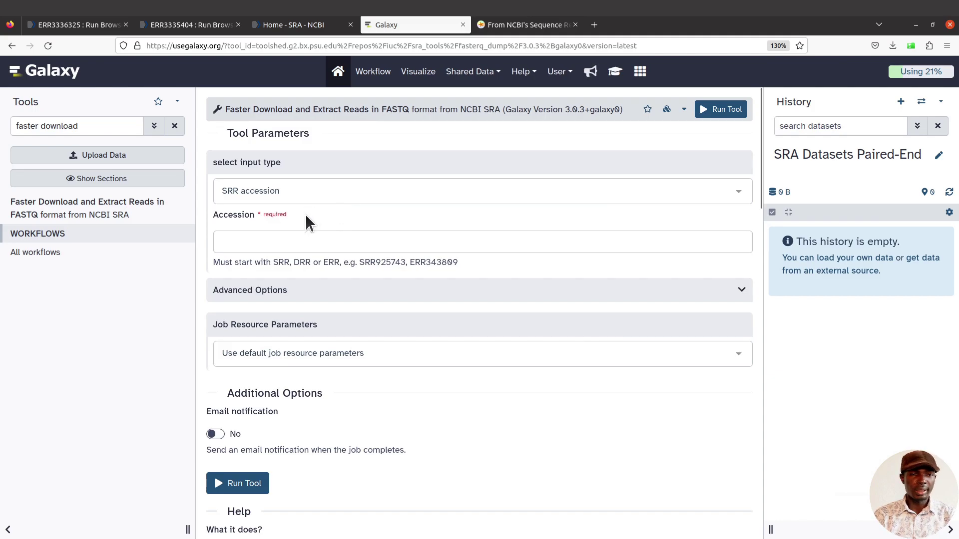
Paste ERR3335404 as the accession, keeping SRR accession as the input type, and run the tool
left_click(235, 239)
right_click(245, 239)
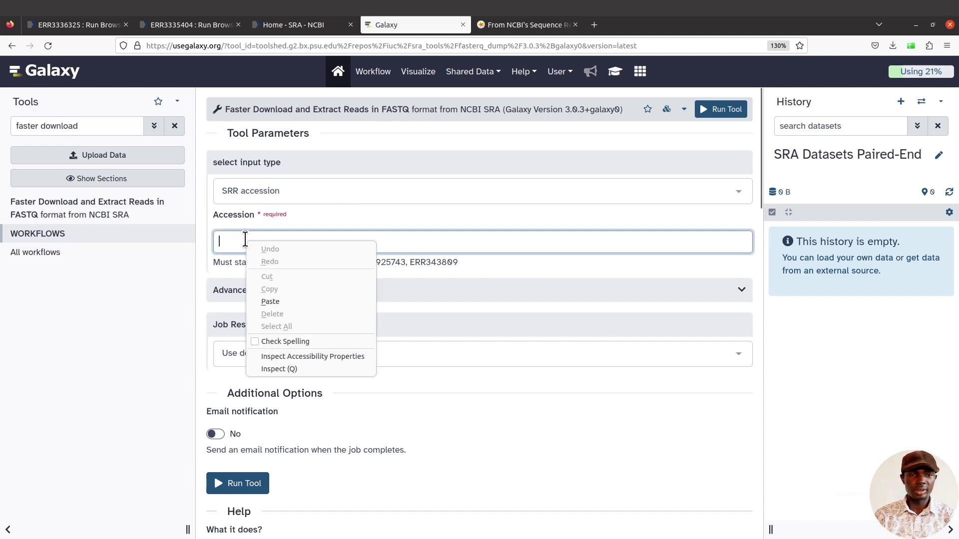
left_click(294, 303)
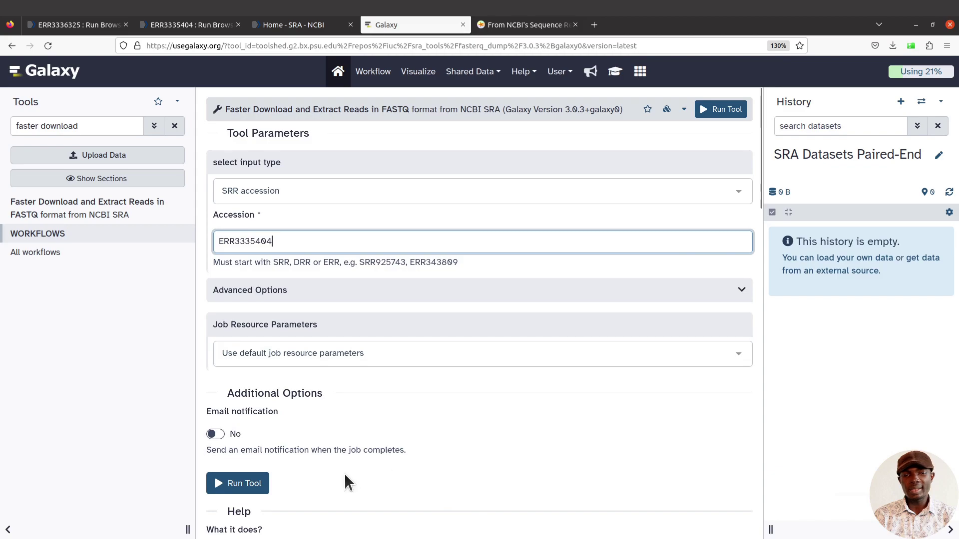
left_click(234, 485)
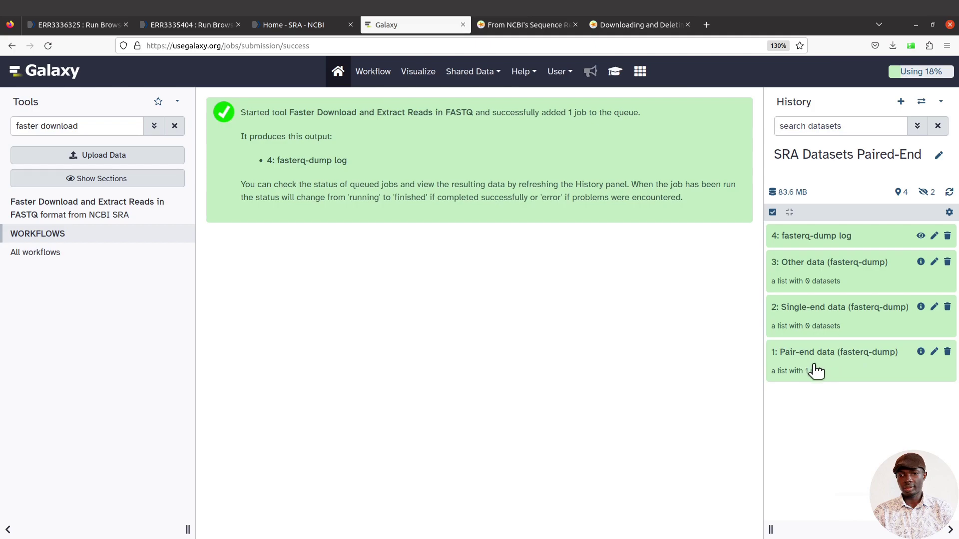
Inspect the ERR3335404 pair inside the Pair-end data (fasterq-dump) collection, and return to the history
left_click(840, 357)
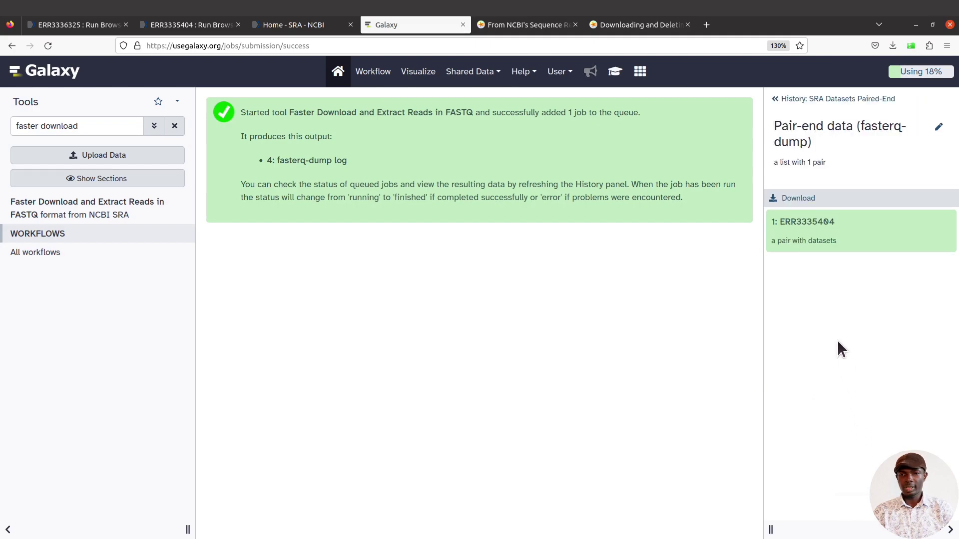
left_click(849, 223)
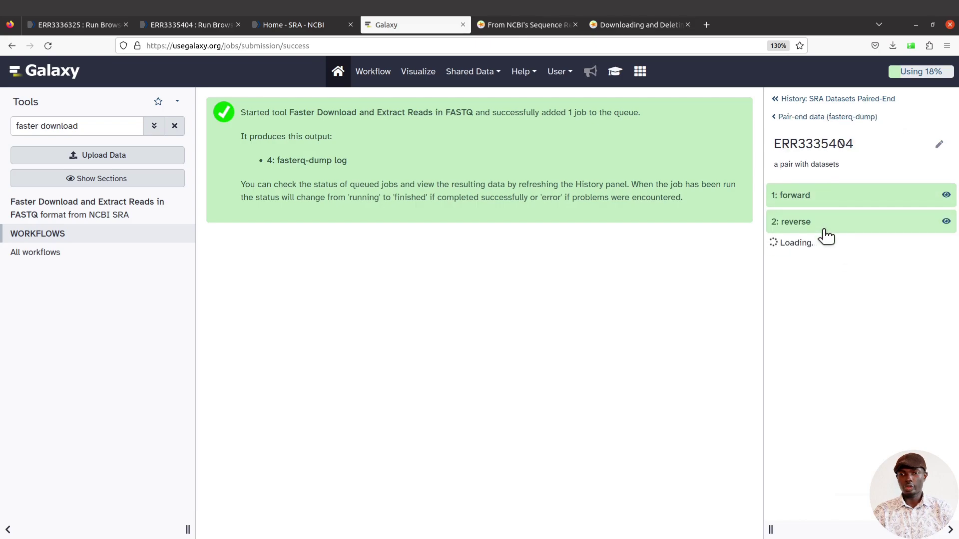
left_click(782, 101)
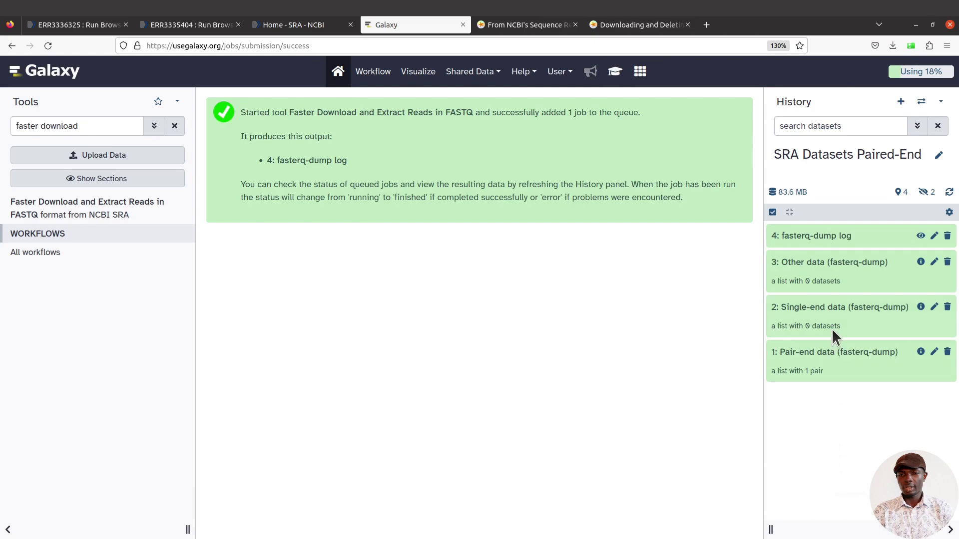